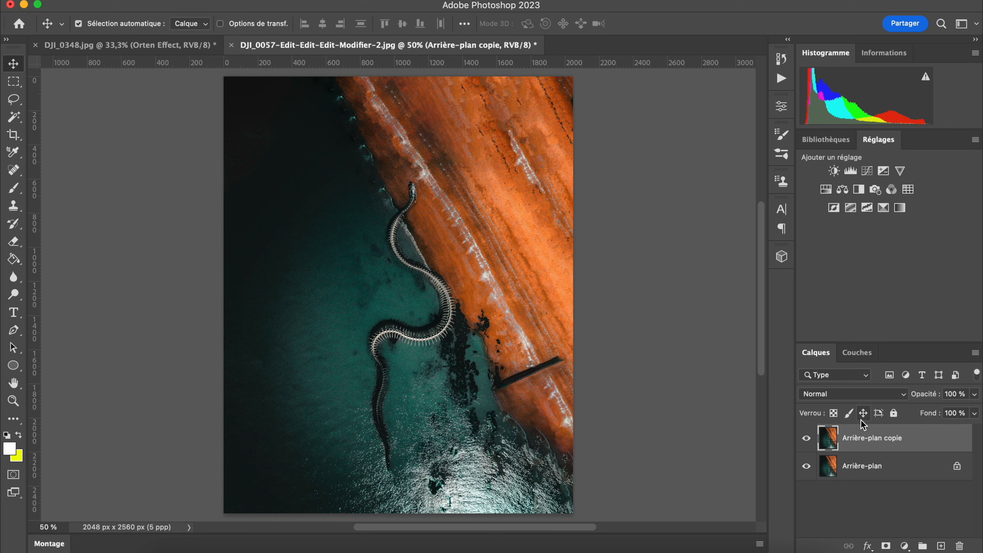
Rename the background copy layer as Orten
{"action": "type", "text": "Orten"}
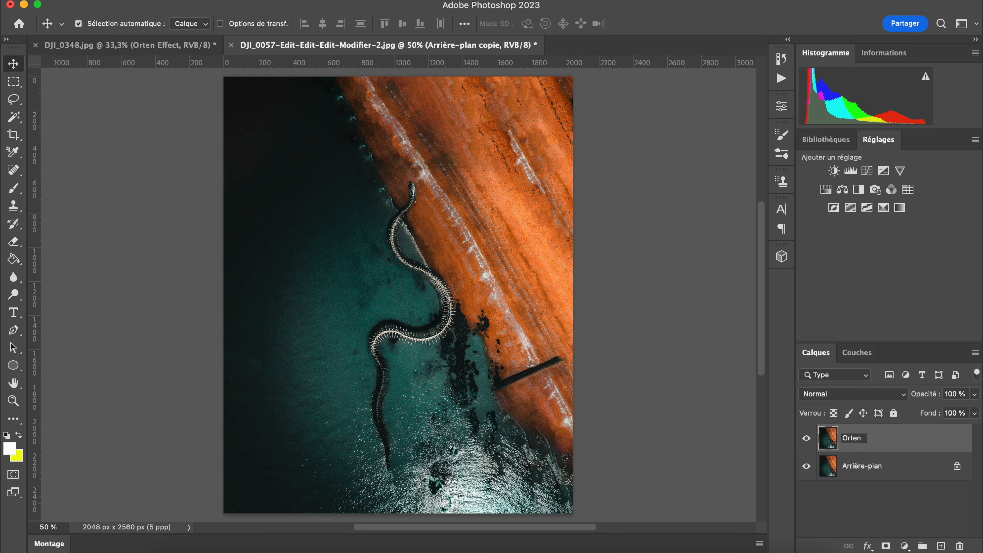
{"action": "key", "text": "Return"}
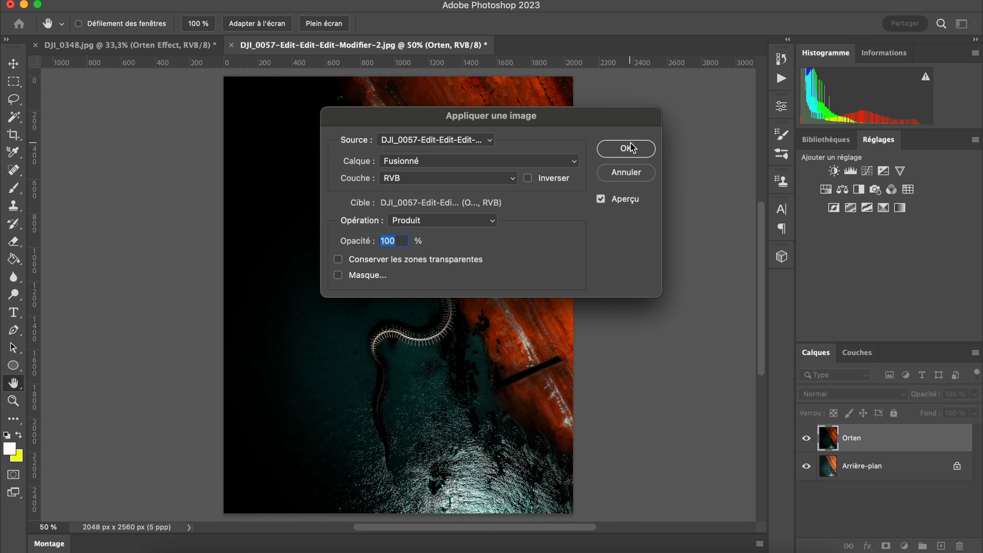
Apply the merged RVB image to the Orten layer using Produit at 100% opacity, and set the layer's blend mode to Superposition
{"action": "left_click", "coordinate": [629, 144]}
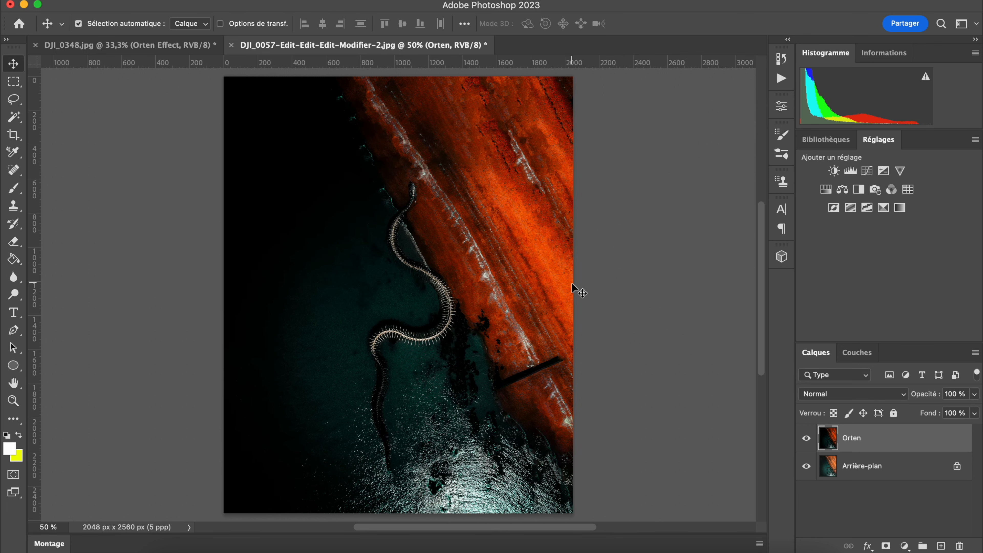
{"action": "left_click", "coordinate": [901, 395]}
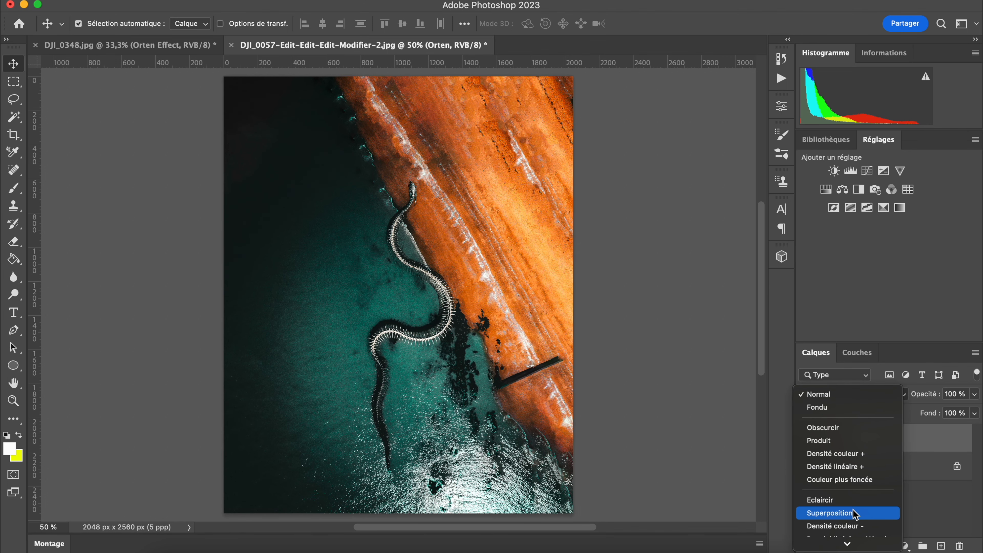
{"action": "left_click", "coordinate": [855, 513]}
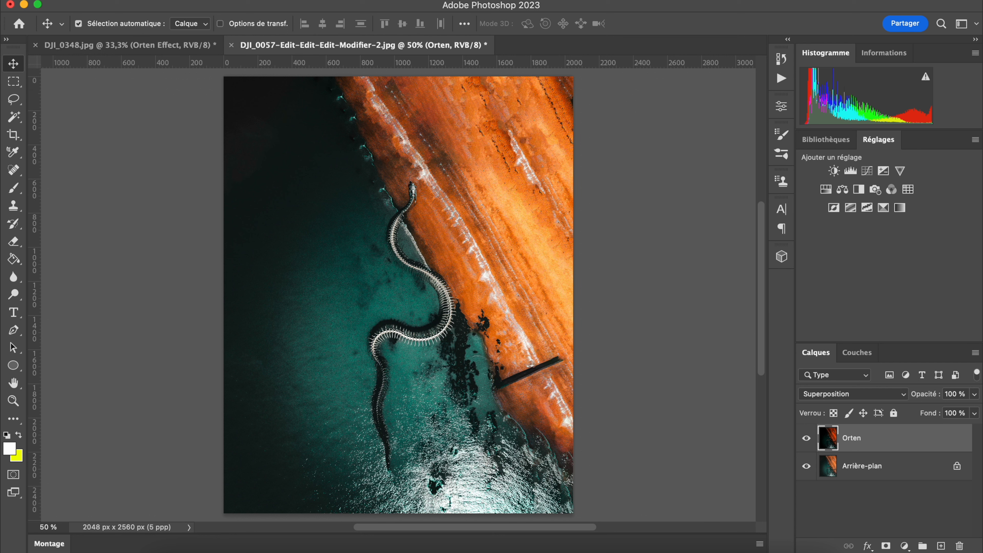
Apply a Gaussian blur to the Orten layer, adjusting the radius against the previewed image for a soft glow
{"action": "left_click", "coordinate": [362, 0]}
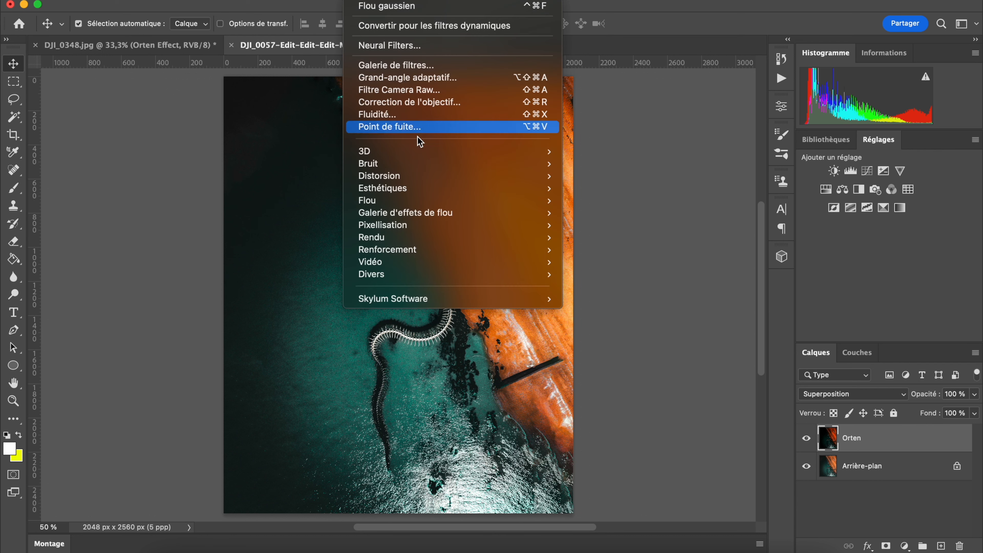
{"action": "mouse_move", "coordinate": [409, 202]}
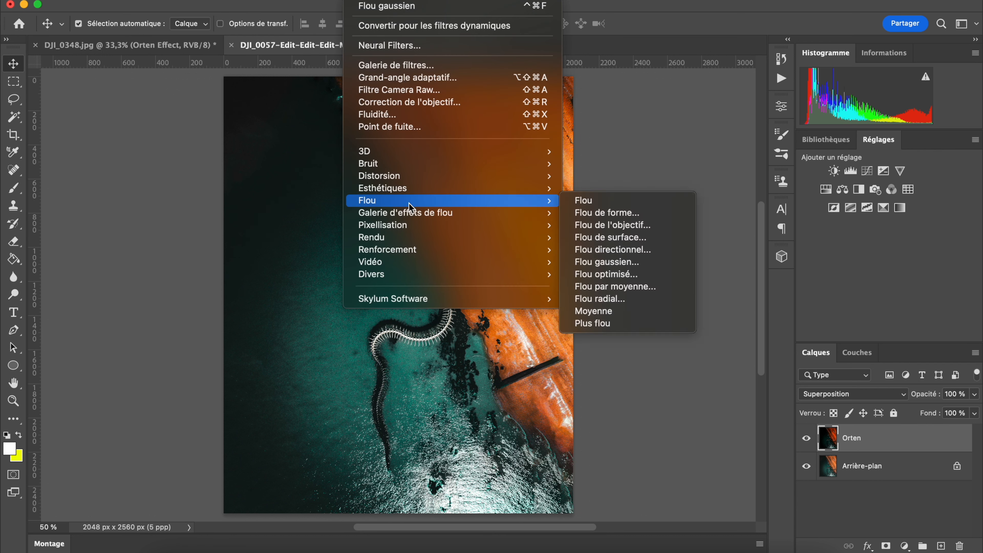
{"action": "left_click", "coordinate": [627, 262]}
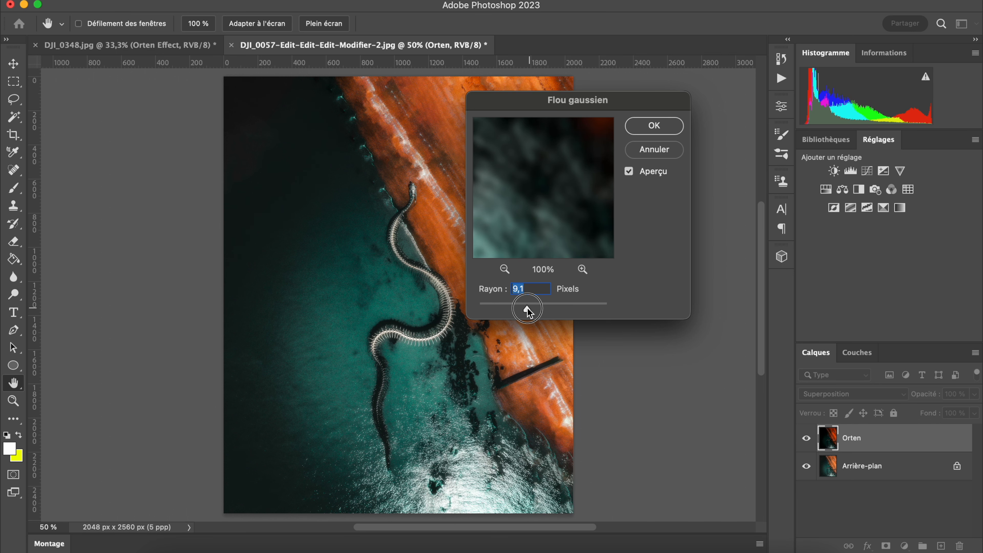
{"action": "left_click_drag", "start_coordinate": [530, 307], "coordinate": [533, 306]}
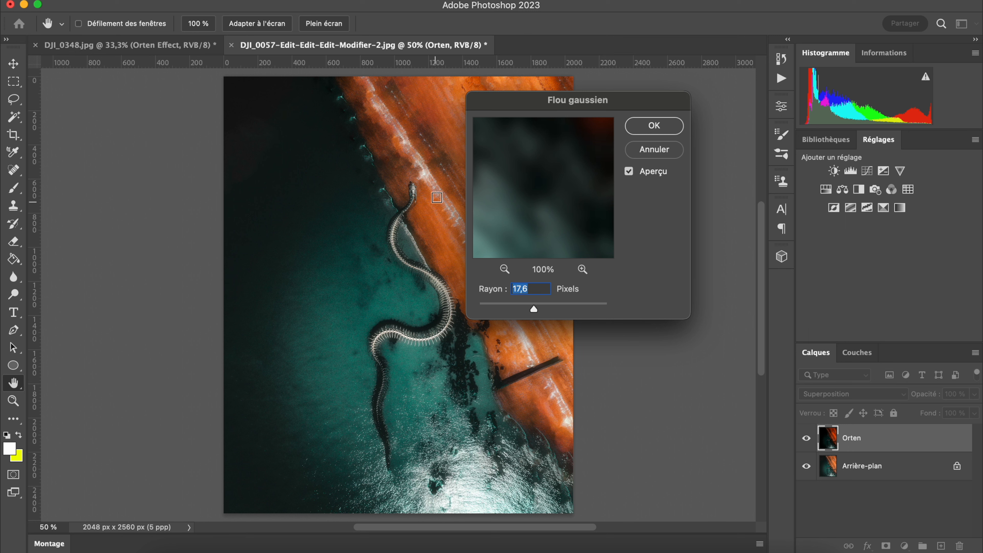
{"action": "left_click_drag", "start_coordinate": [551, 104], "coordinate": [667, 103]}
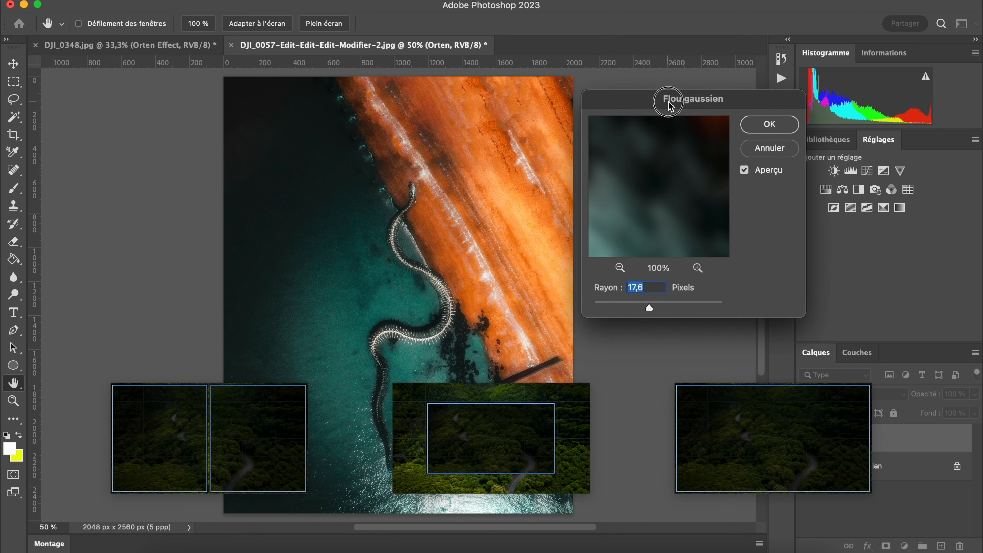
{"action": "left_click_drag", "start_coordinate": [649, 308], "coordinate": [645, 308]}
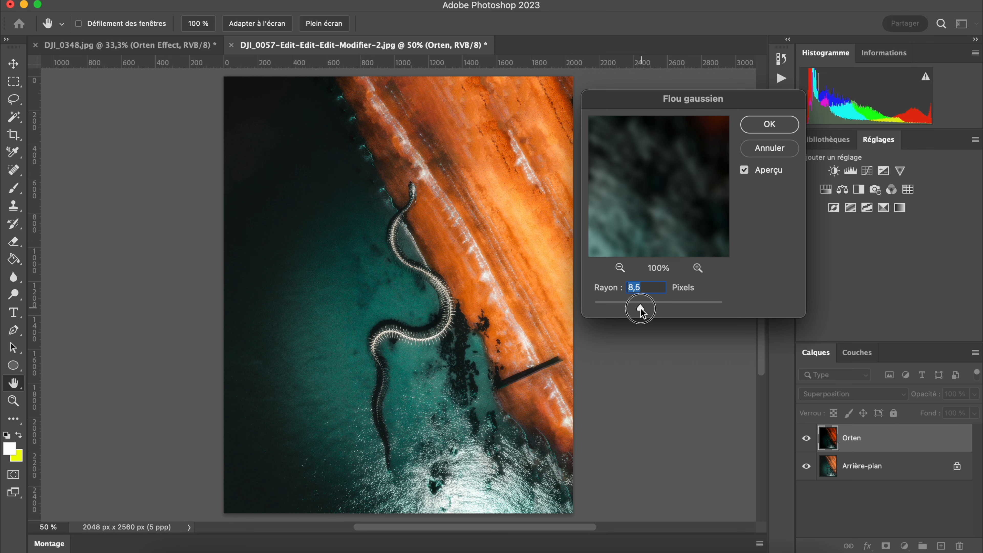
{"action": "left_click_drag", "start_coordinate": [643, 309], "coordinate": [643, 308]}
{"action": "left_click", "coordinate": [768, 125]}
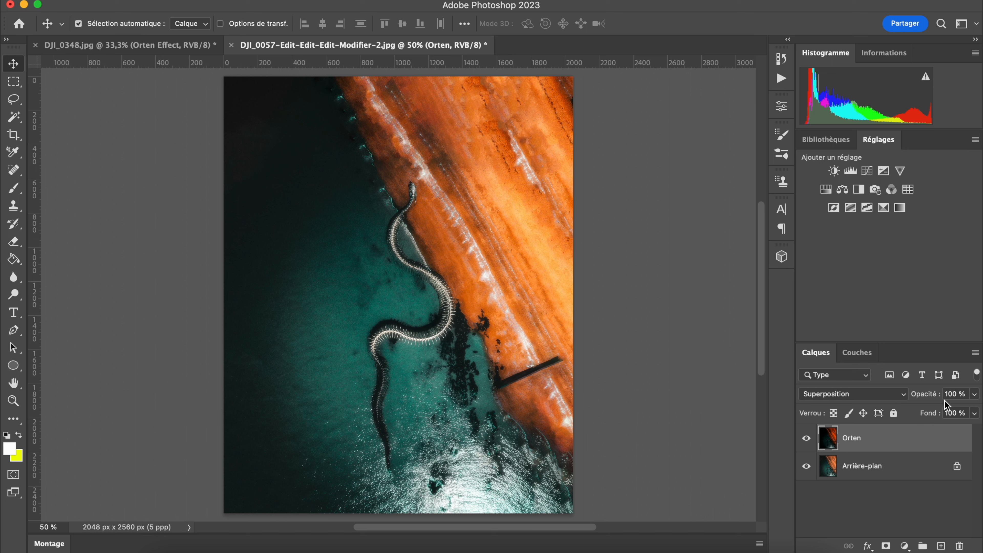
Lower the Orten layer's fill to 71%
{"action": "left_click", "coordinate": [973, 413]}
{"action": "left_click", "coordinate": [944, 428]}
{"action": "left_click_drag", "start_coordinate": [943, 429], "coordinate": [954, 428]}
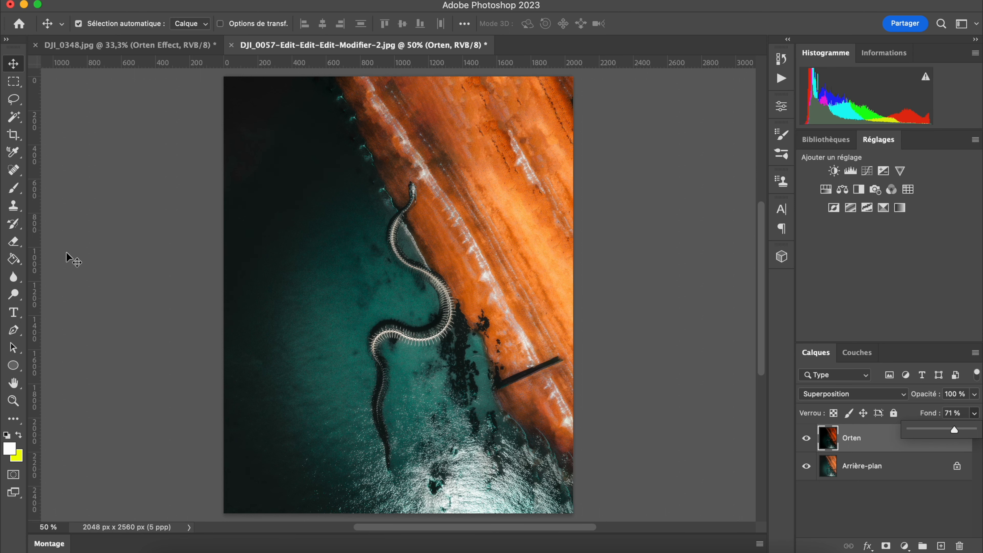
Examine the snake skeleton up close and compare the image with and without the Orten layer
{"action": "scroll", "coordinate": [422, 315], "scroll_direction": "up", "scroll_amount": 5}
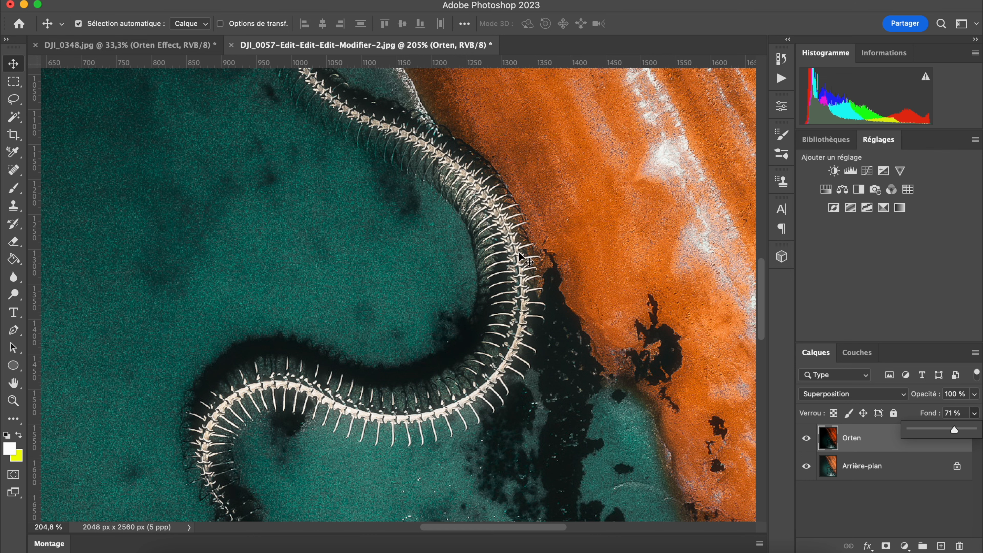
{"action": "scroll", "coordinate": [523, 282], "scroll_direction": "down", "scroll_amount": 5}
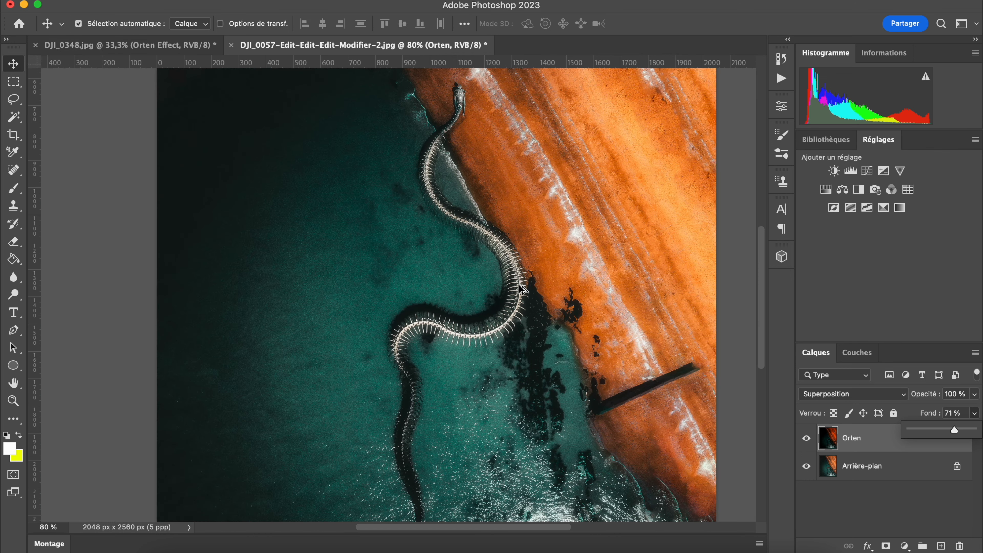
{"action": "left_click", "coordinate": [805, 441]}
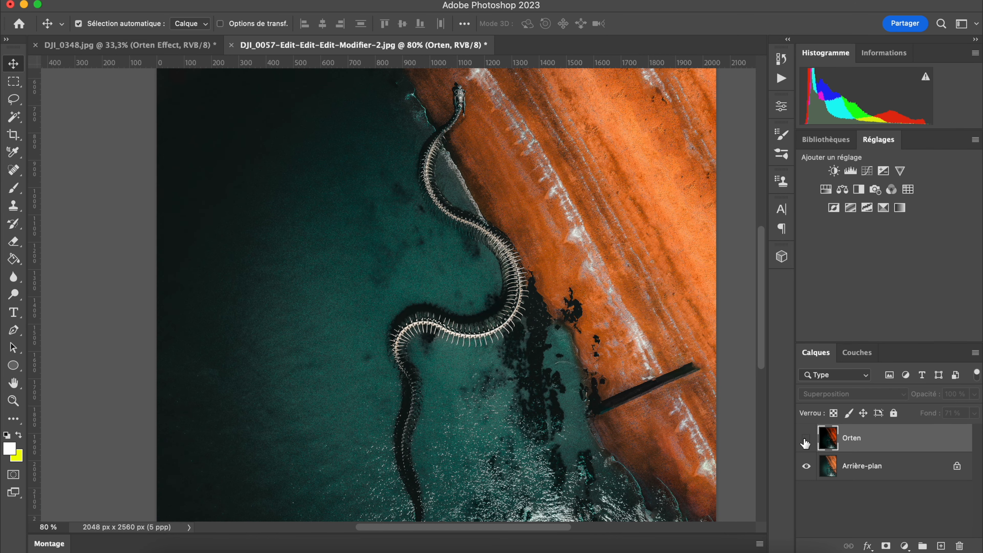
{"action": "left_click", "coordinate": [805, 442]}
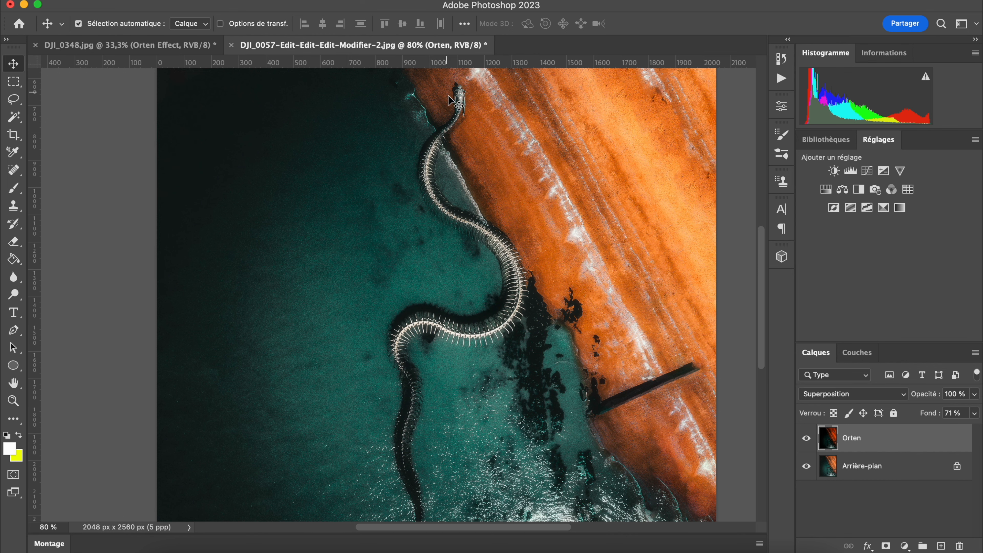
{"action": "scroll", "coordinate": [448, 116], "scroll_direction": "down", "scroll_amount": 5}
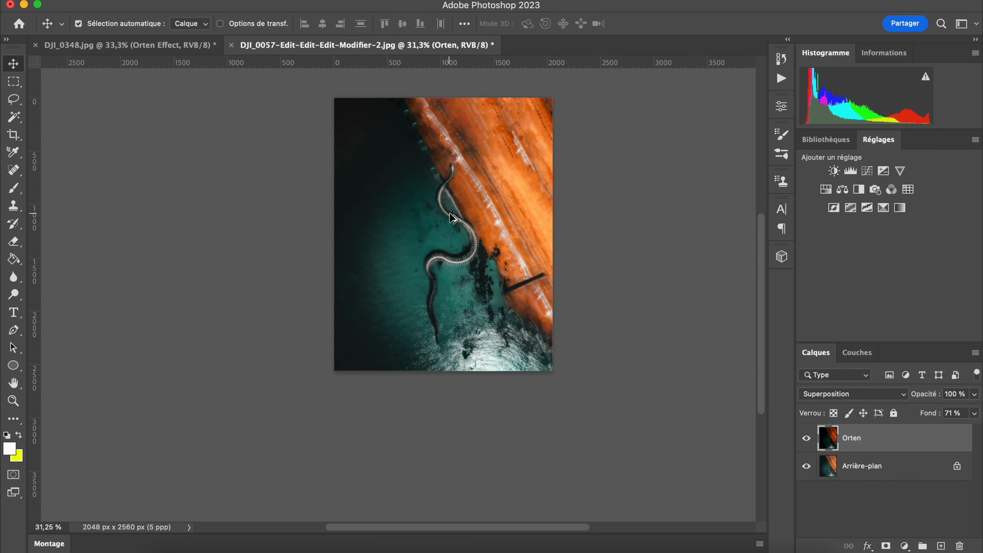
Add a layer mask to the Orten layer
{"action": "scroll", "coordinate": [453, 218], "scroll_direction": "up", "scroll_amount": 2}
{"action": "left_click_drag", "start_coordinate": [759, 299], "coordinate": [761, 266]}
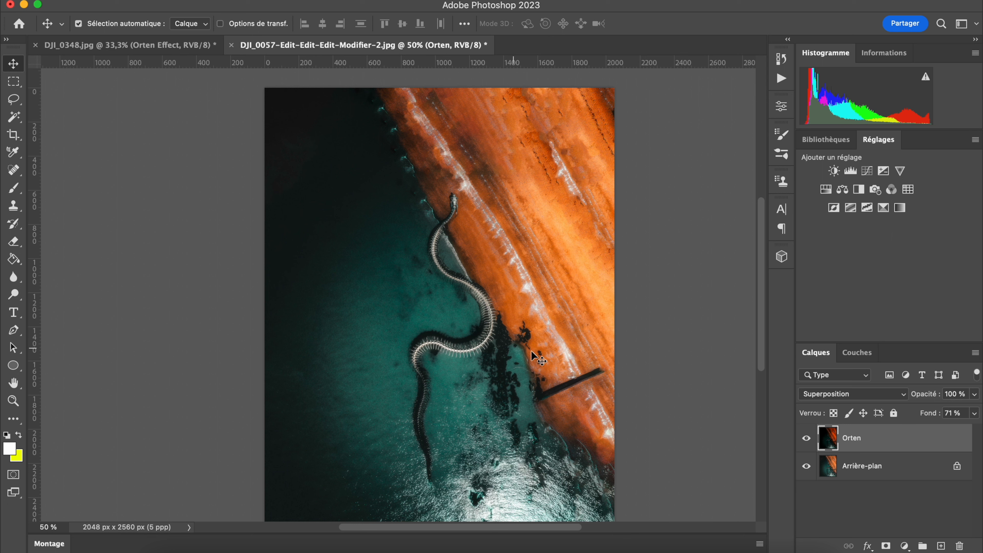
{"action": "left_click", "coordinate": [888, 549]}
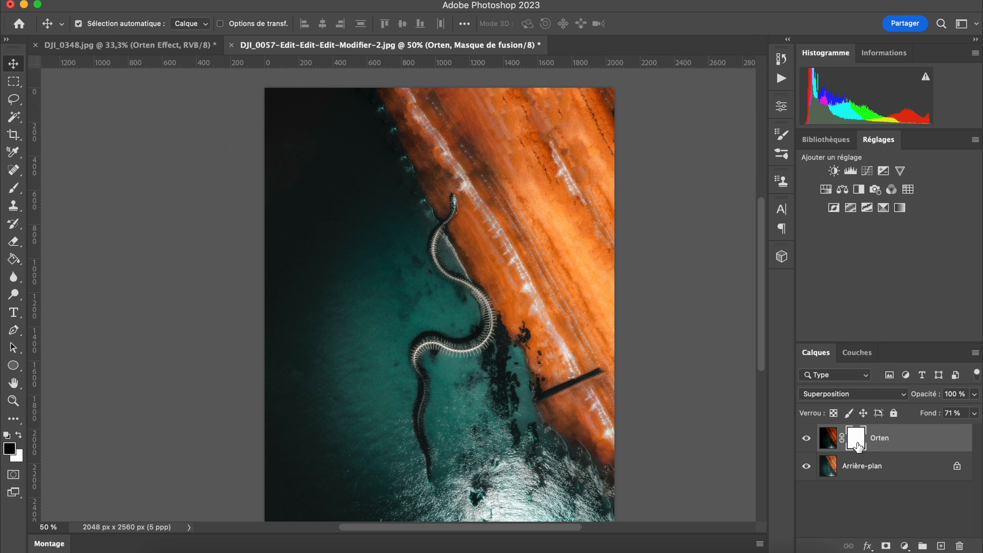
{"action": "left_click", "coordinate": [16, 117]}
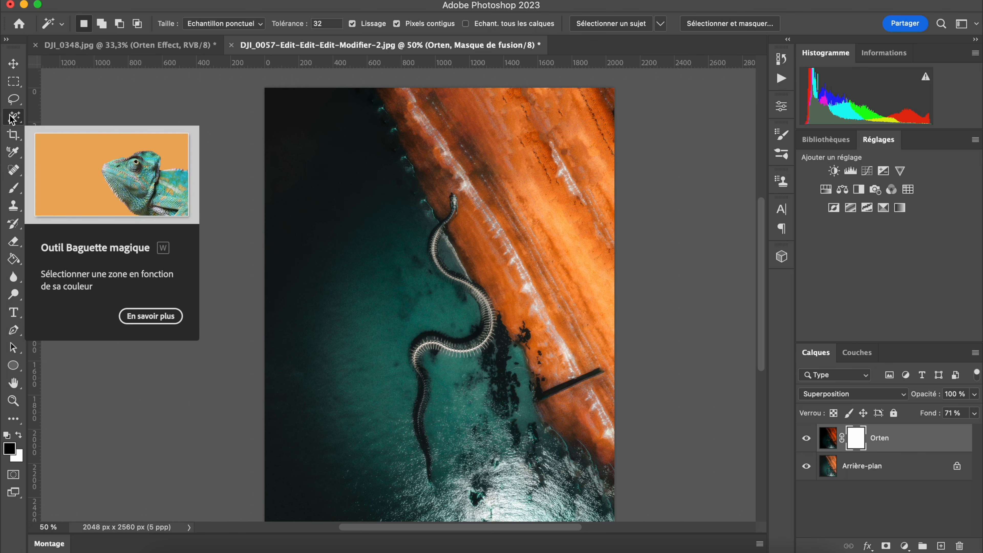
{"action": "left_click", "coordinate": [607, 25]}
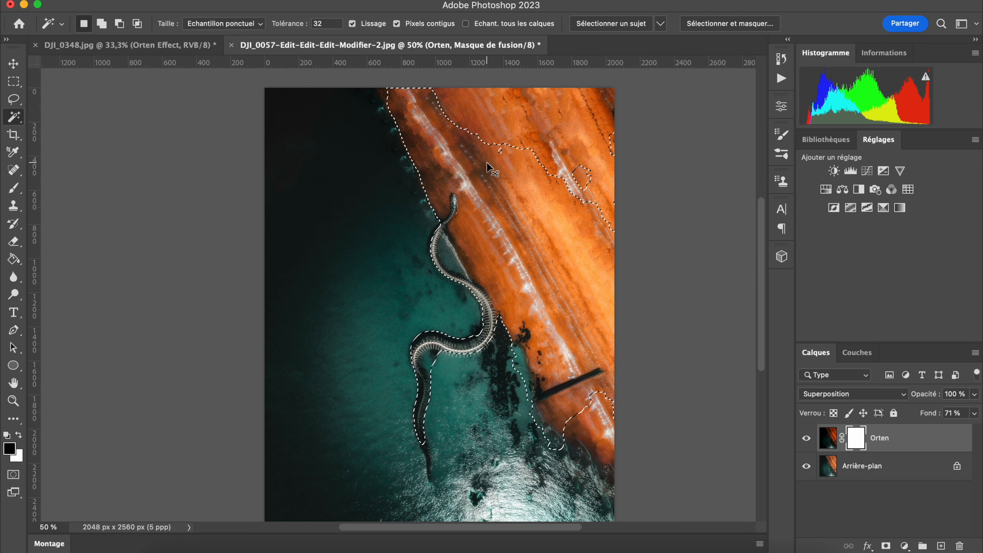
{"action": "key", "text": "super+d"}
Set the brush size to 20 px and paint black on the Orten mask over the snake's head and neck
{"action": "left_click", "coordinate": [15, 188]}
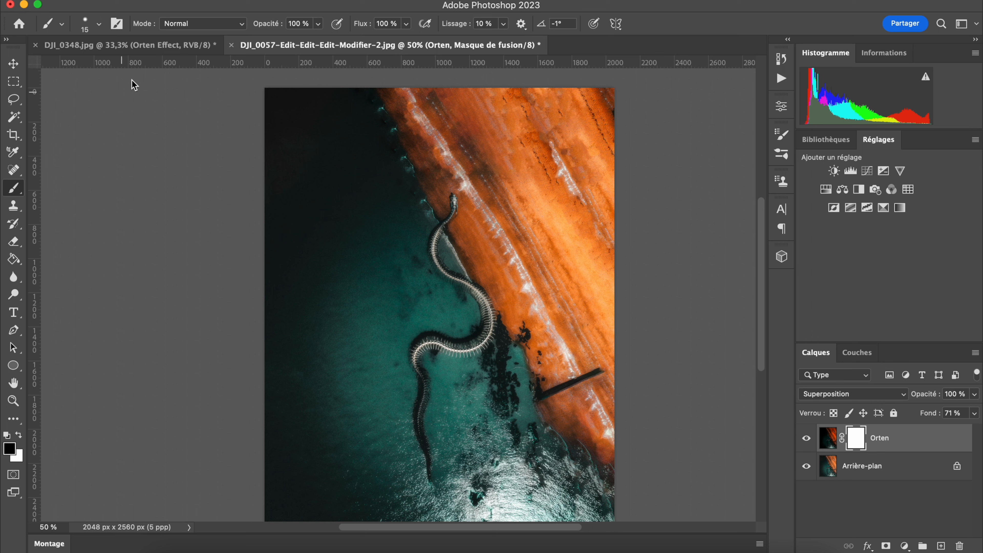
{"action": "left_click", "coordinate": [100, 24]}
{"action": "left_click_drag", "start_coordinate": [84, 66], "coordinate": [87, 65]}
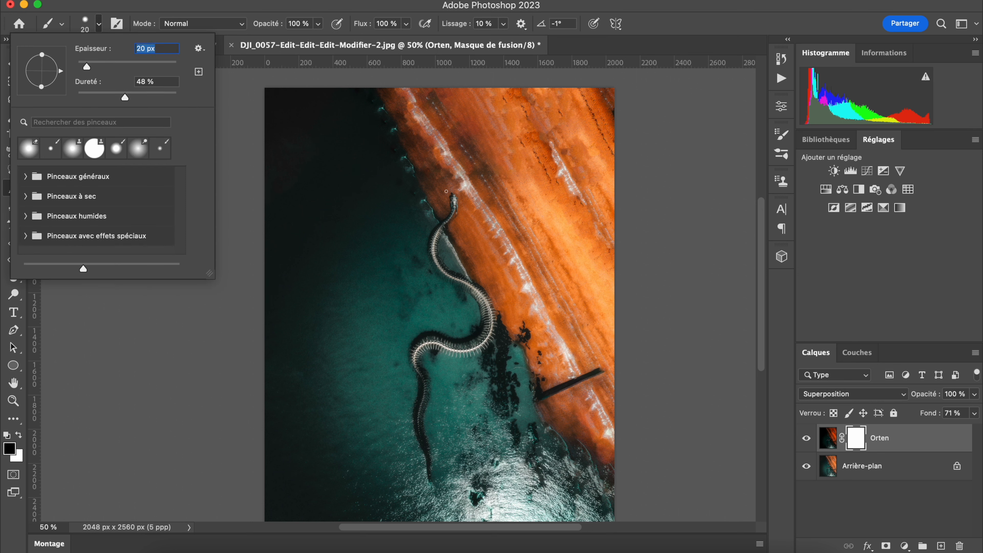
{"action": "left_click", "coordinate": [454, 197]}
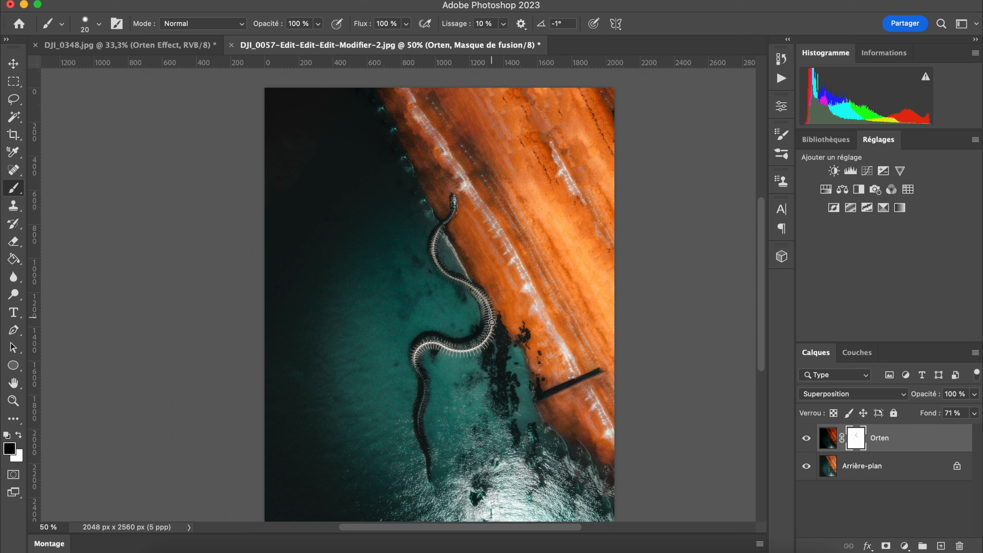
Set the brush size to 38 px and paint black on the Orten mask along the snake's remaining body to the tail
{"action": "left_click", "coordinate": [98, 24]}
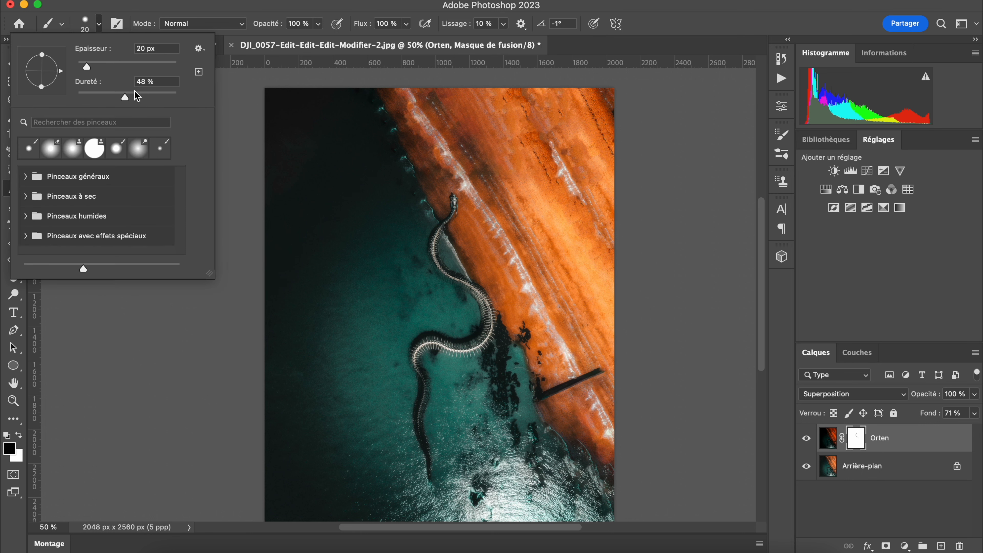
{"action": "left_click_drag", "start_coordinate": [103, 69], "coordinate": [123, 99]}
{"action": "mouse_move", "coordinate": [489, 307]}
{"action": "left_mouse_down"}
{"action": "mouse_move", "coordinate": [489, 336]}
{"action": "mouse_move", "coordinate": [417, 360]}
{"action": "mouse_move", "coordinate": [428, 464]}
{"action": "left_mouse_up"}
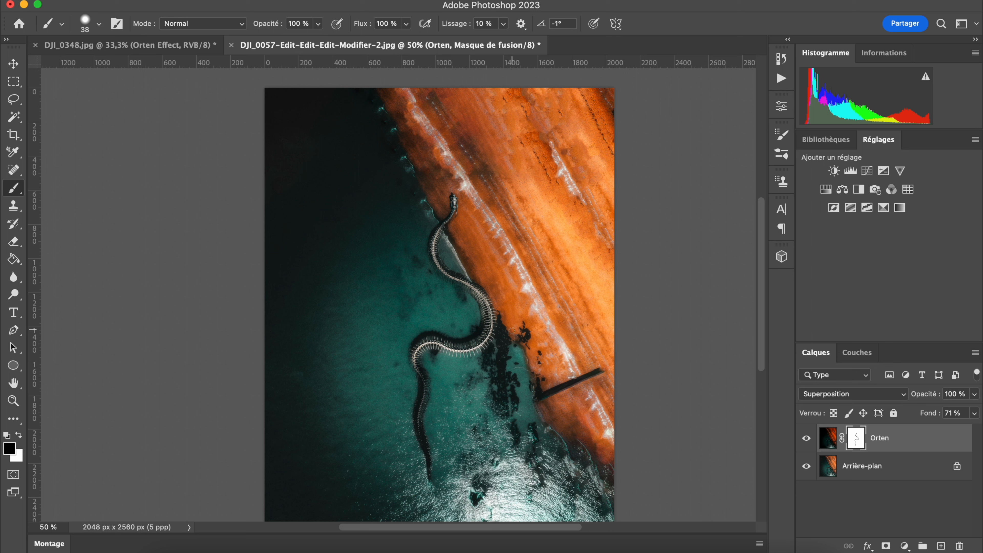
Compare the snake image with and without the masked Orten layer
{"action": "left_click", "coordinate": [805, 438]}
{"action": "left_click", "coordinate": [804, 438]}
{"action": "left_click", "coordinate": [807, 440]}
{"action": "left_click", "coordinate": [807, 439]}
Compare DJI_0348.jpg with and without its Orten Effect layer, and return to the snake image
{"action": "left_click", "coordinate": [172, 47]}
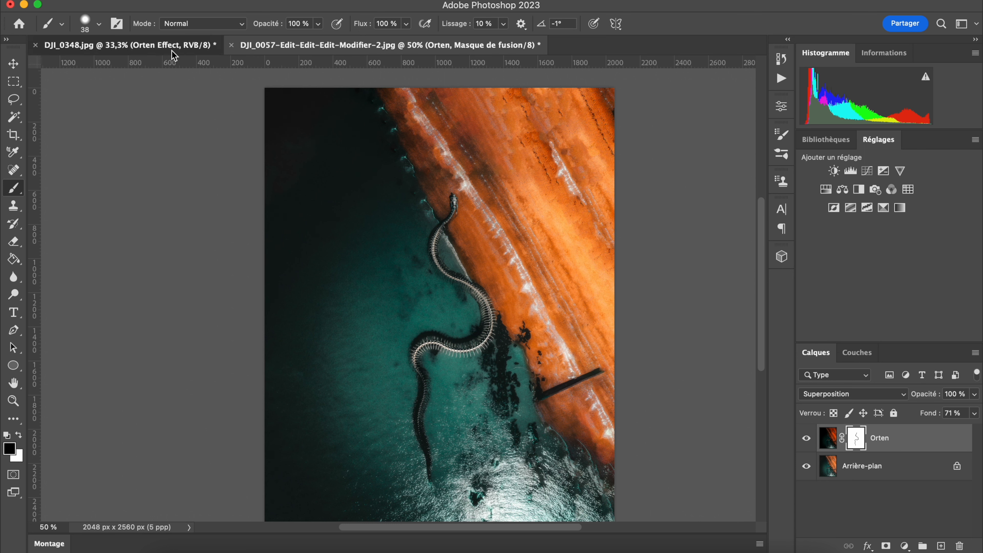
{"action": "left_click", "coordinate": [807, 438]}
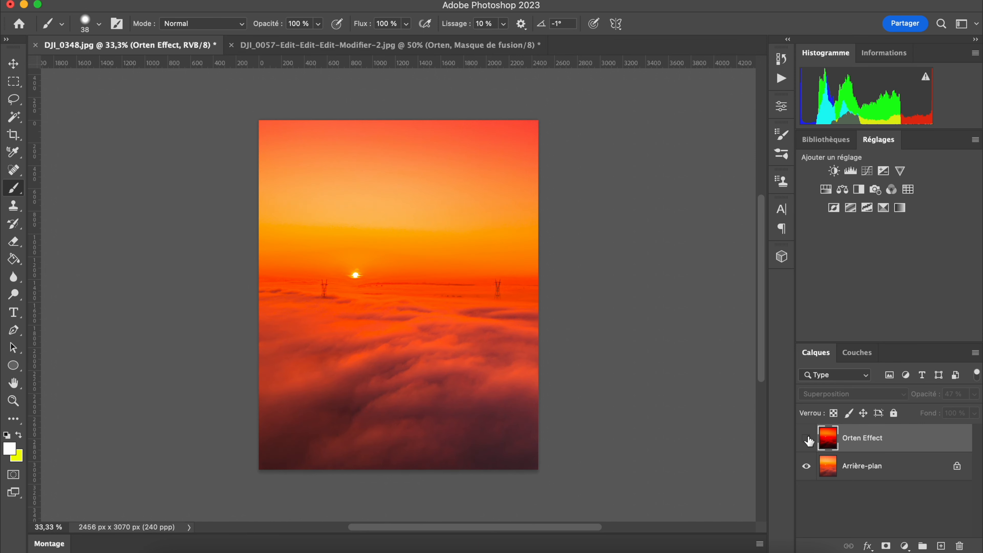
{"action": "left_click", "coordinate": [807, 439]}
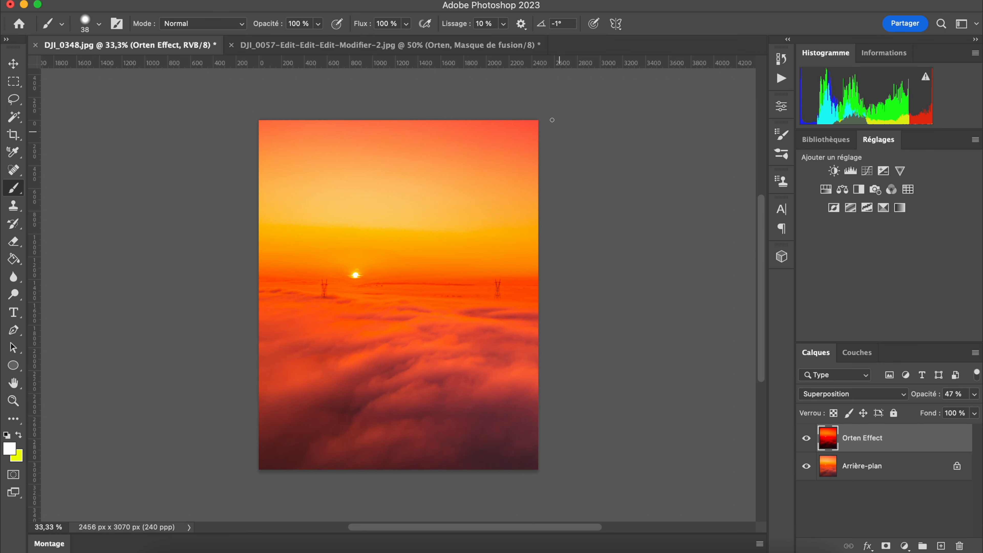
{"action": "left_click", "coordinate": [503, 46]}
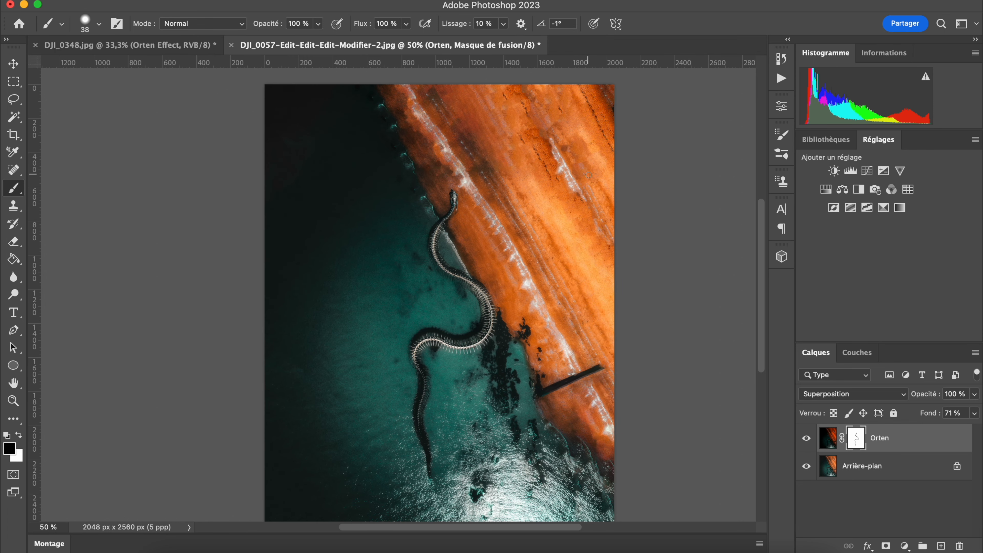